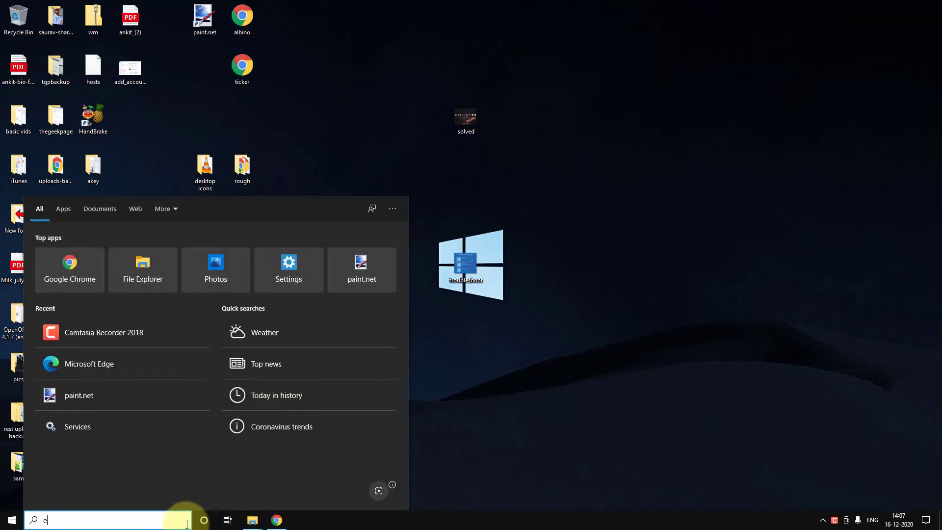
{"action": "type", "text": "dge"}
Step: Launch Microsoft Edge from the 'edge' search results
{"action": "left_click", "coordinate": [138, 257]}
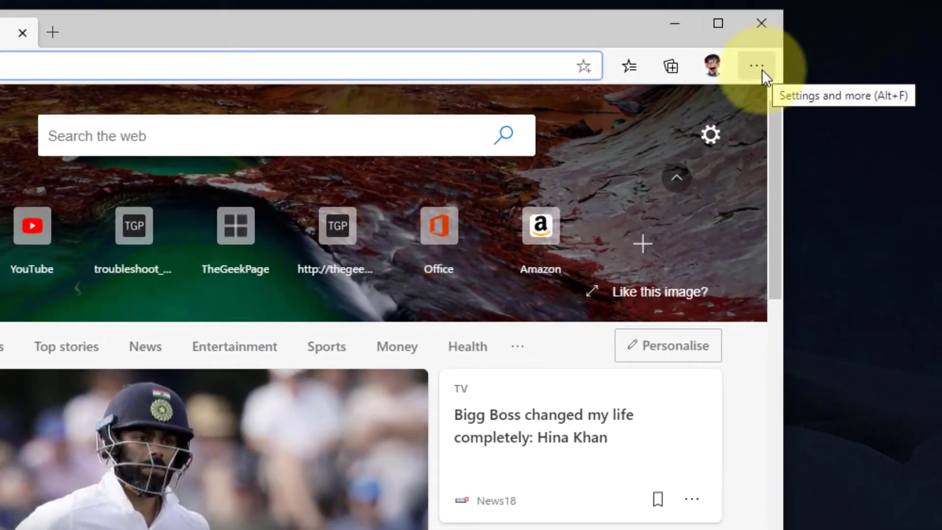
Step: Set Edge's On startup setting to 'Open a new tab'
{"action": "left_click", "coordinate": [762, 70]}
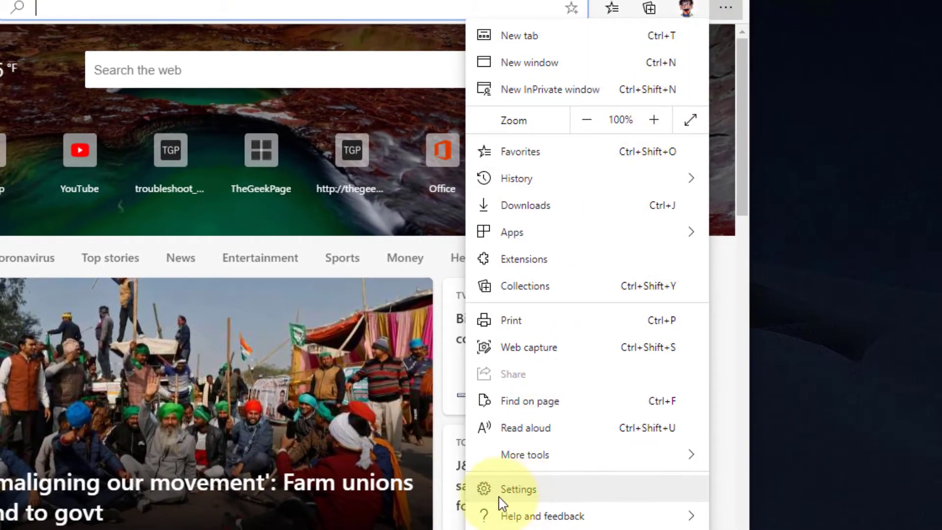
{"action": "left_click", "coordinate": [517, 495]}
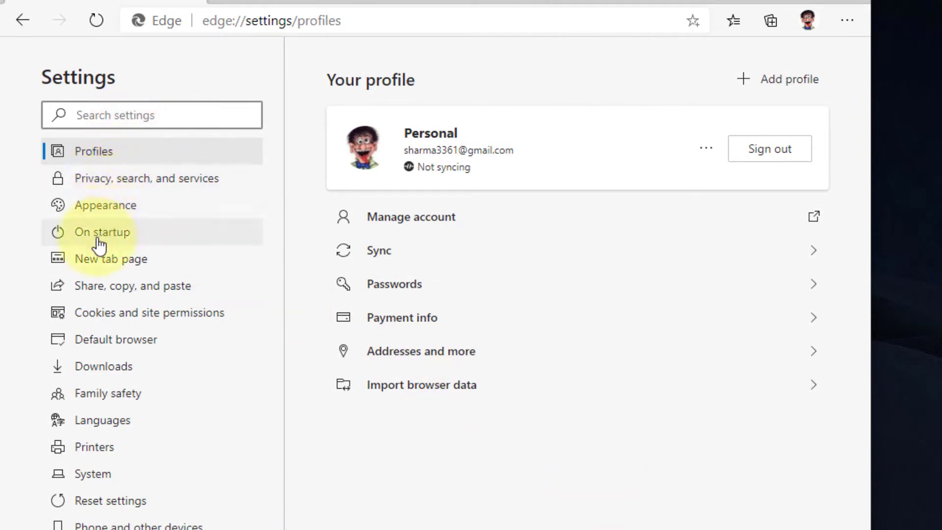
{"action": "left_click", "coordinate": [132, 243]}
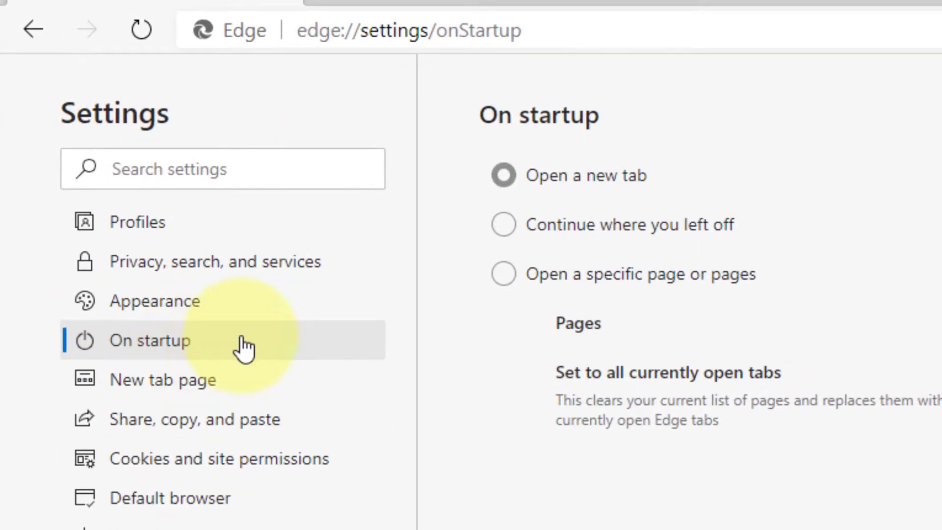
{"action": "left_click", "coordinate": [504, 176]}
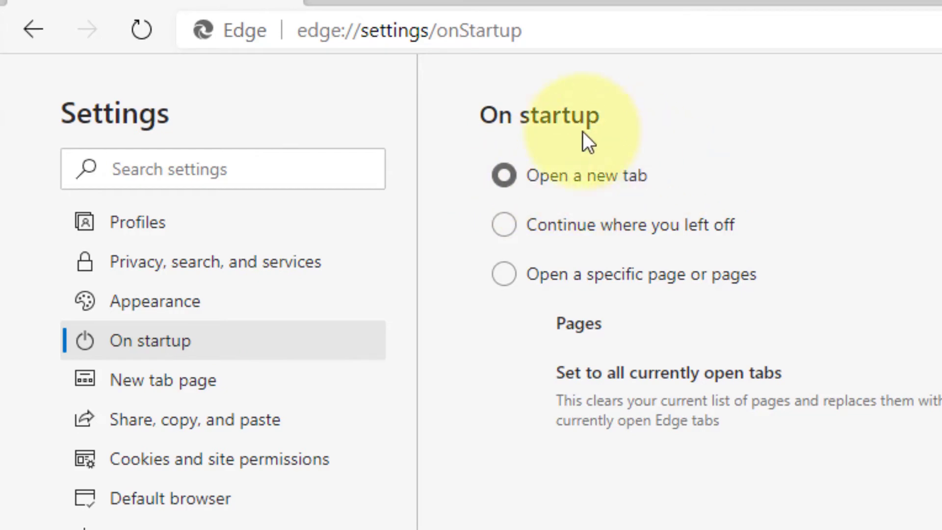
{"action": "left_click", "coordinate": [505, 176]}
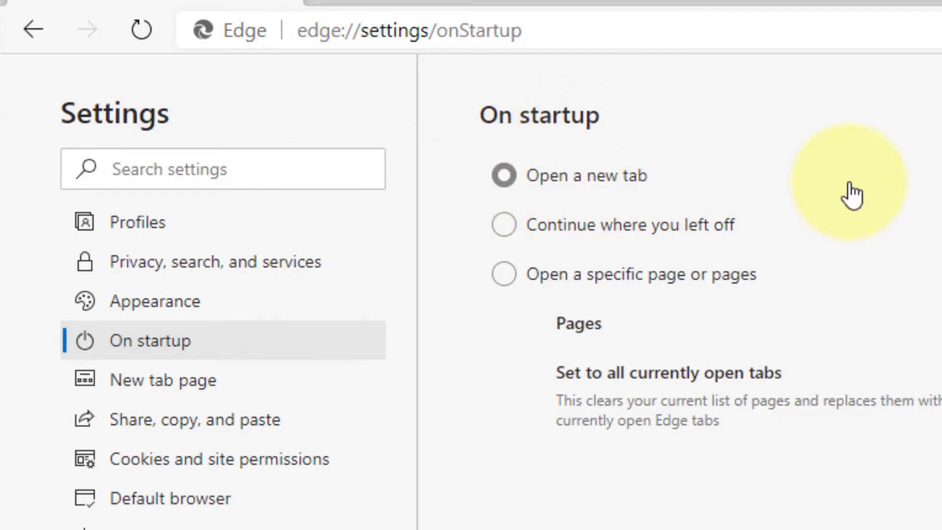
Step: Show the Page layout options from Settings' New tab page section via Customize
{"action": "left_click", "coordinate": [200, 397]}
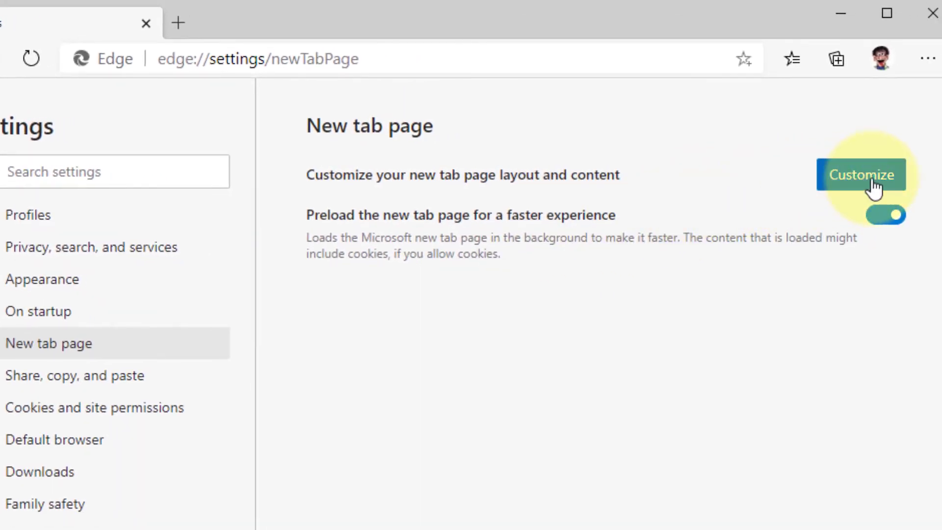
{"action": "left_click", "coordinate": [874, 187]}
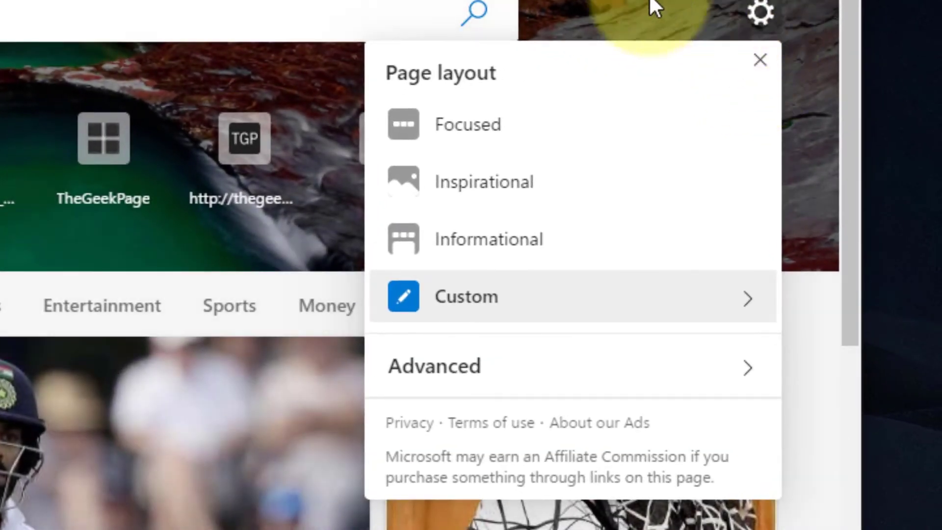
Step: Choose the Custom layout and turn off quick links, greeting and background image
{"action": "left_click", "coordinate": [469, 322]}
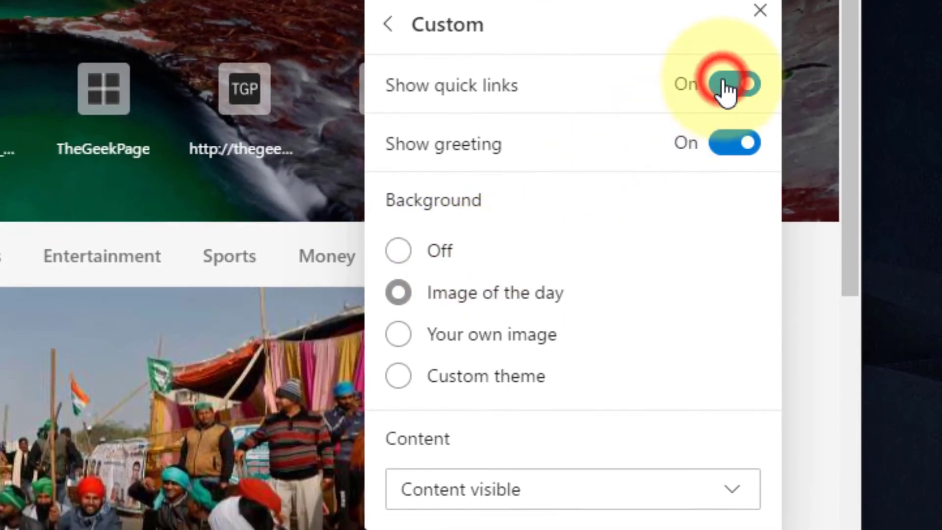
{"action": "left_click", "coordinate": [725, 87]}
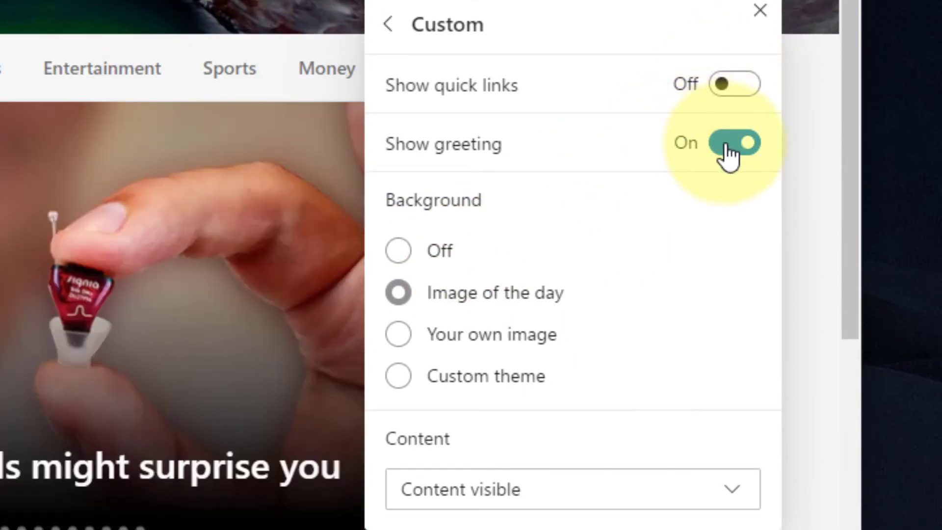
{"action": "left_click", "coordinate": [726, 148]}
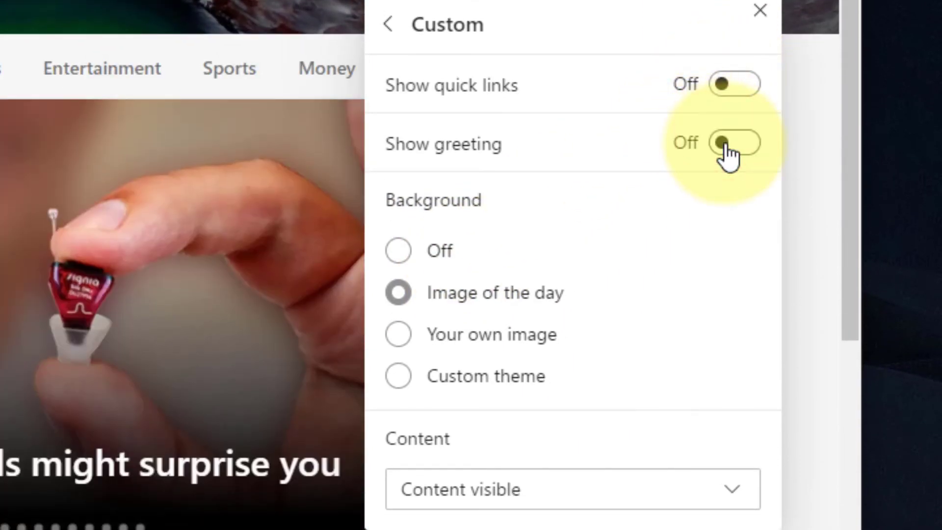
{"action": "left_click", "coordinate": [399, 266]}
{"action": "scroll", "coordinate": [437, 413], "scroll_direction": "down", "scroll_amount": 1}
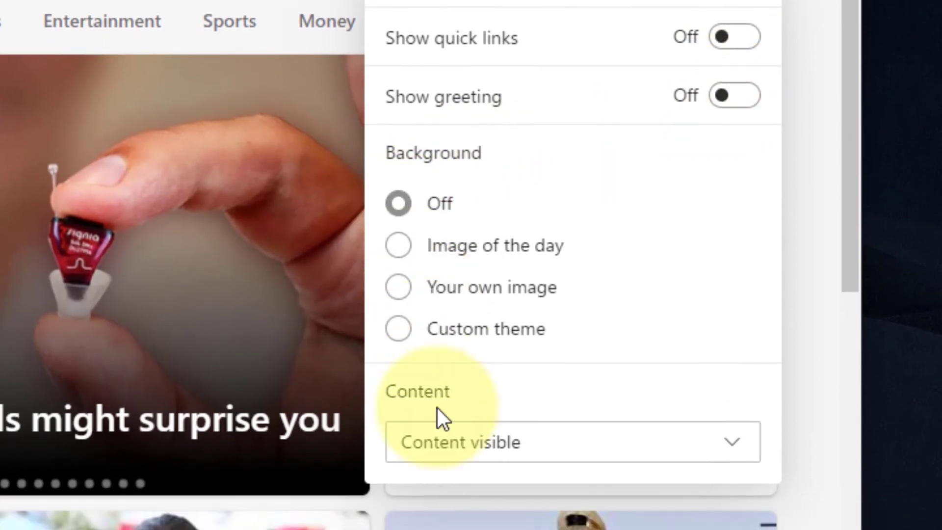
Step: Set Content to 'Content off' and close the customization flyout
{"action": "left_click", "coordinate": [445, 424]}
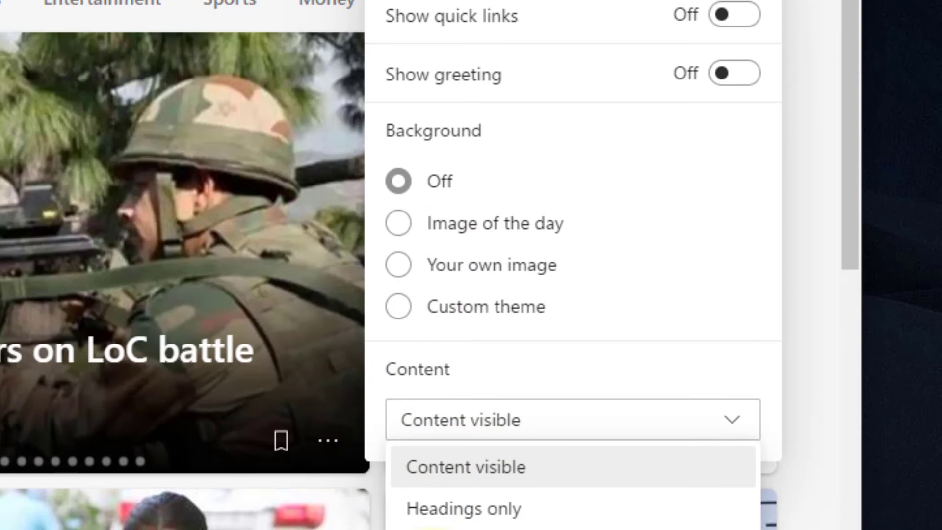
{"action": "left_click", "coordinate": [463, 527]}
{"action": "key", "text": "Escape"}
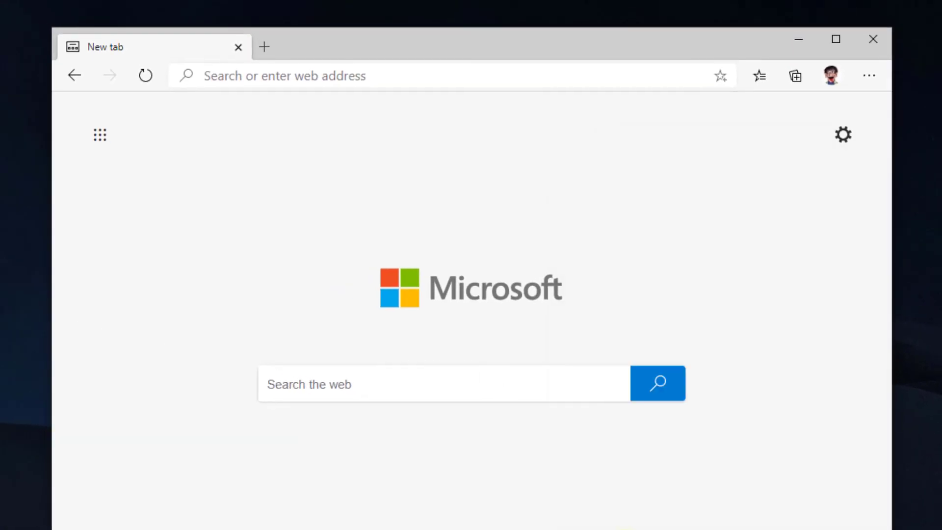